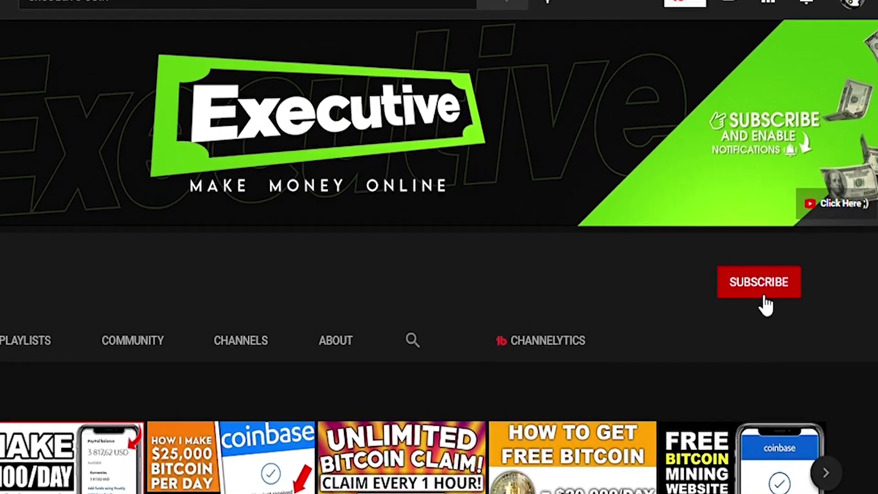
Step: Subscribe to the Executive YouTube channel, check its notification bell menu, then close it
left_click(793, 264)
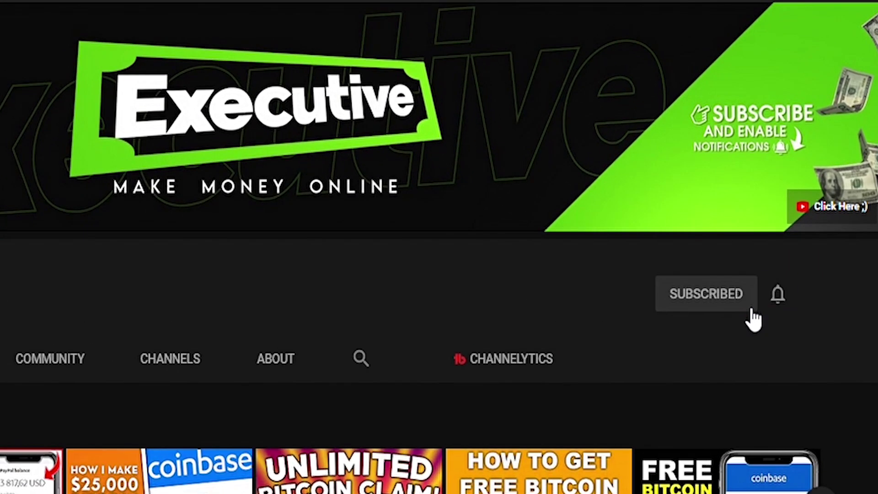
left_click(810, 254)
left_click(726, 336)
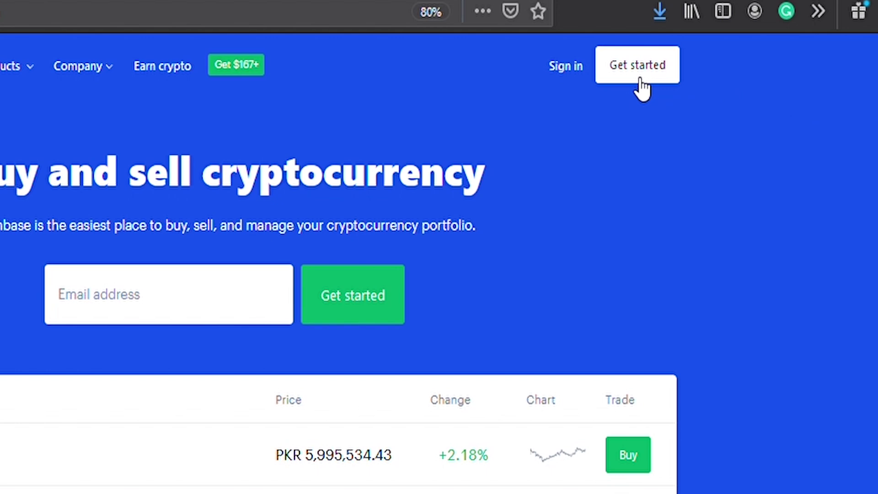
left_click(641, 81)
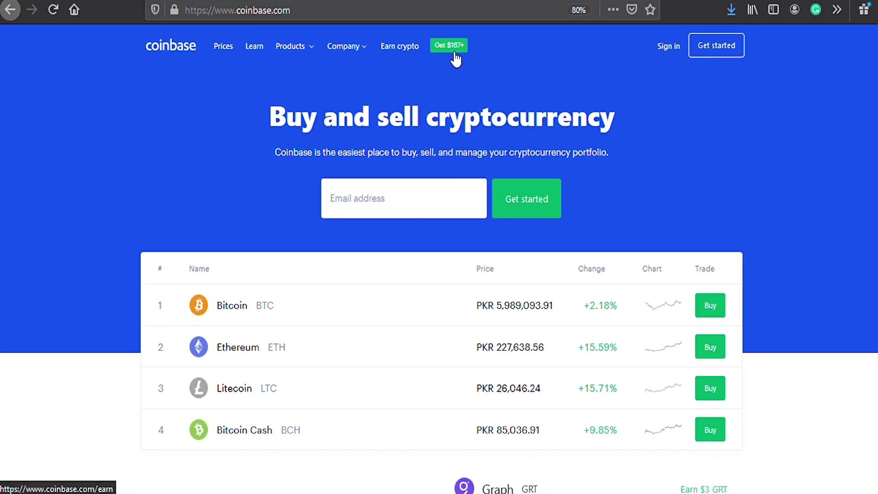
Step: Open Coinbase's green 'Get $167+' Earn crypto page with the learn-and-earn courses
left_click(453, 48)
scroll(440, 275, "down", 3)
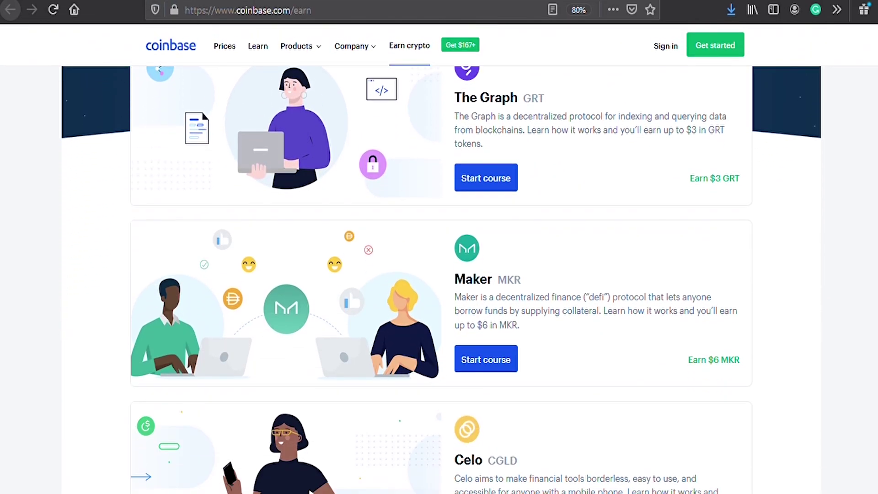
scroll(439, 275, "down", 3)
scroll(438, 274, "down", 2)
scroll(438, 274, "down", 2)
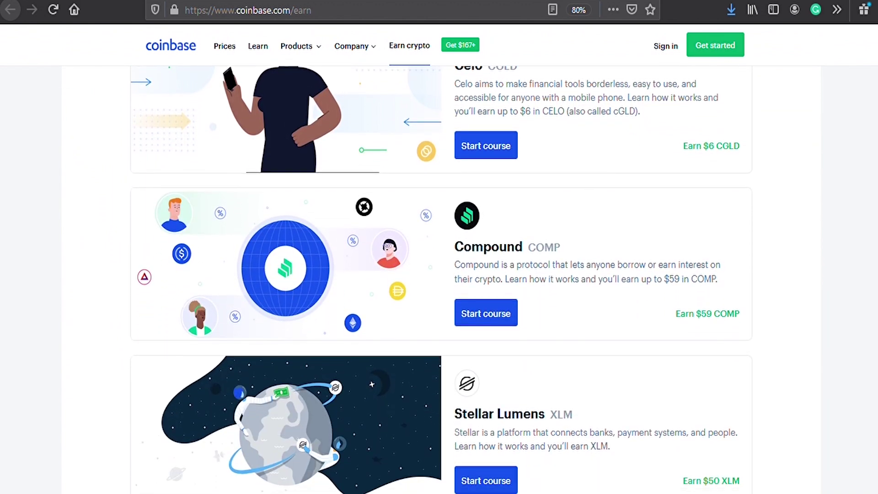
scroll(440, 275, "down", 2)
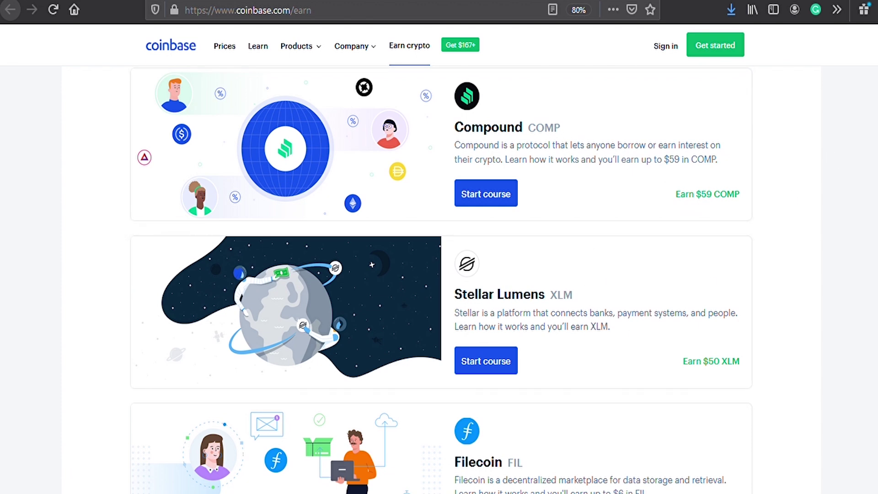
scroll(439, 274, "up", 5)
scroll(439, 275, "up", 5)
scroll(439, 274, "up", 5)
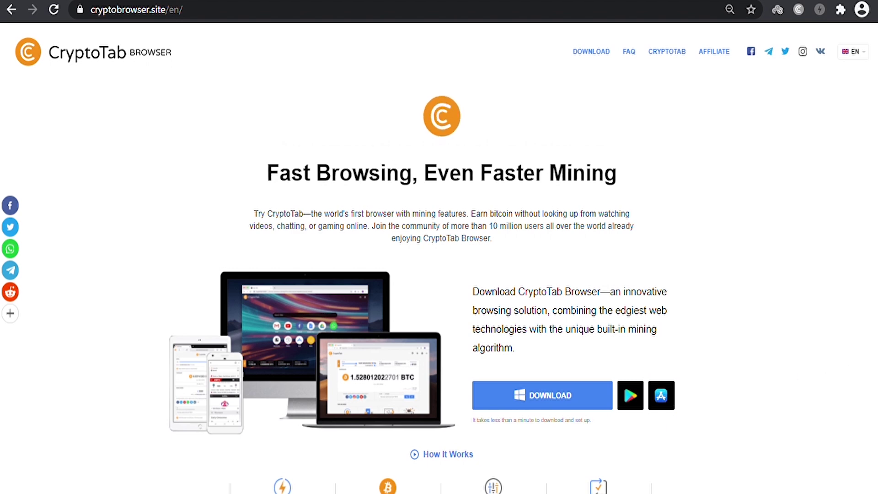
scroll(439, 274, "down", 4)
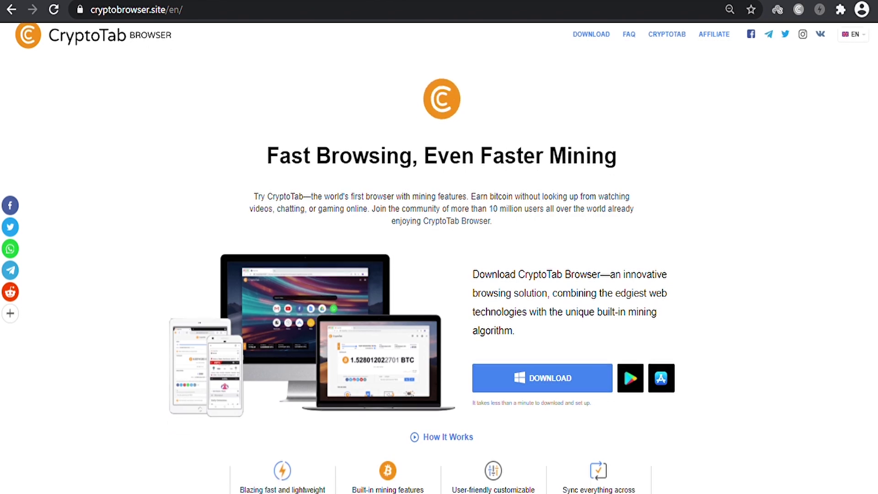
scroll(439, 274, "down", 5)
scroll(439, 274, "down", 3)
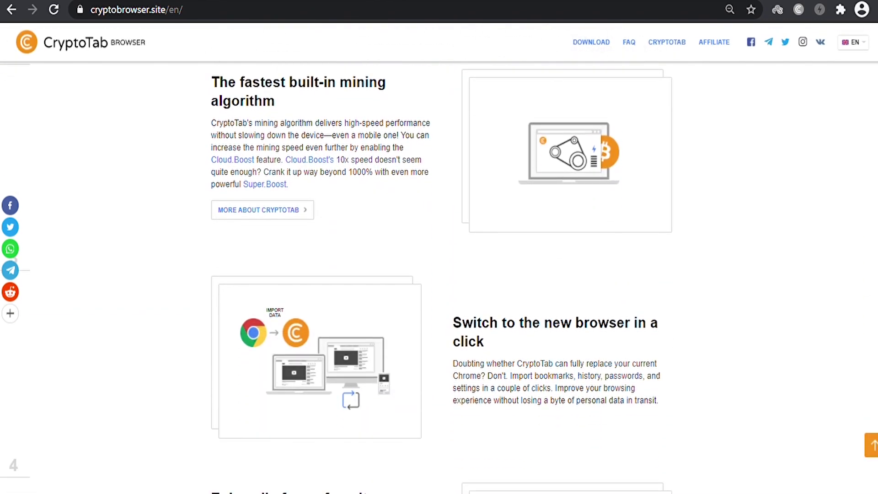
scroll(439, 275, "down", 2)
scroll(440, 274, "down", 1)
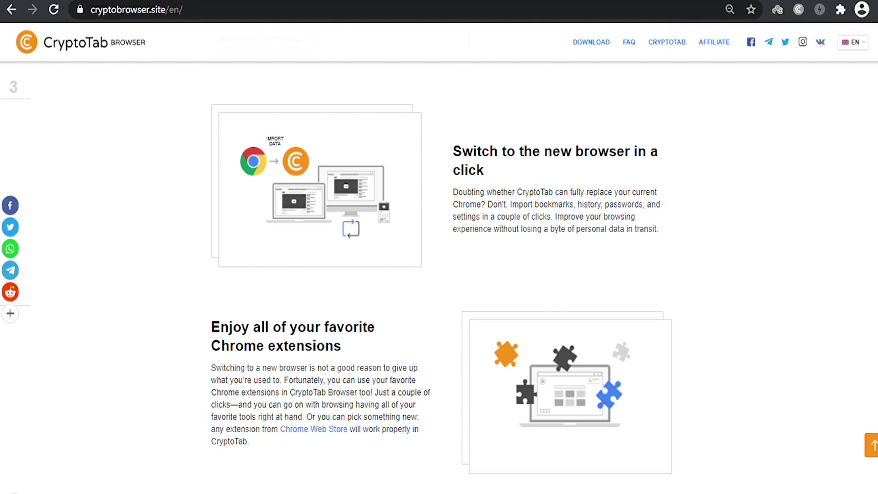
scroll(439, 274, "up", 10)
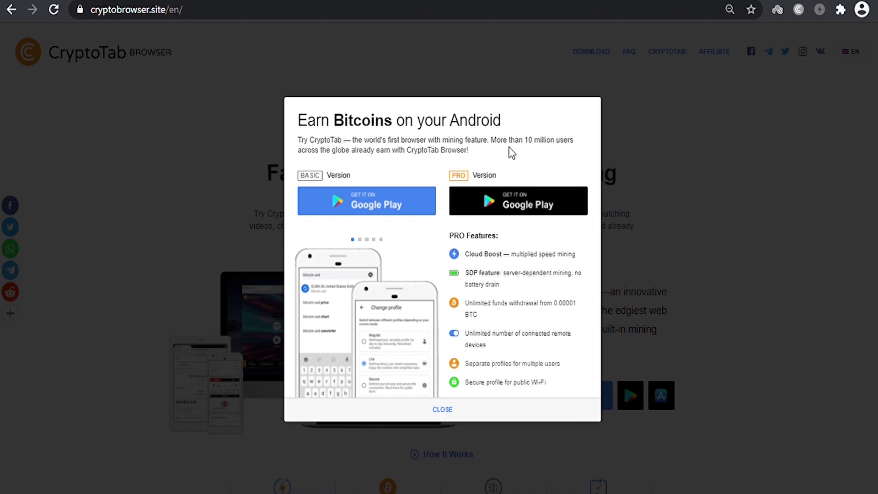
Step: Dismiss the CryptoTab Android download popup to return to the home page
left_click(755, 174)
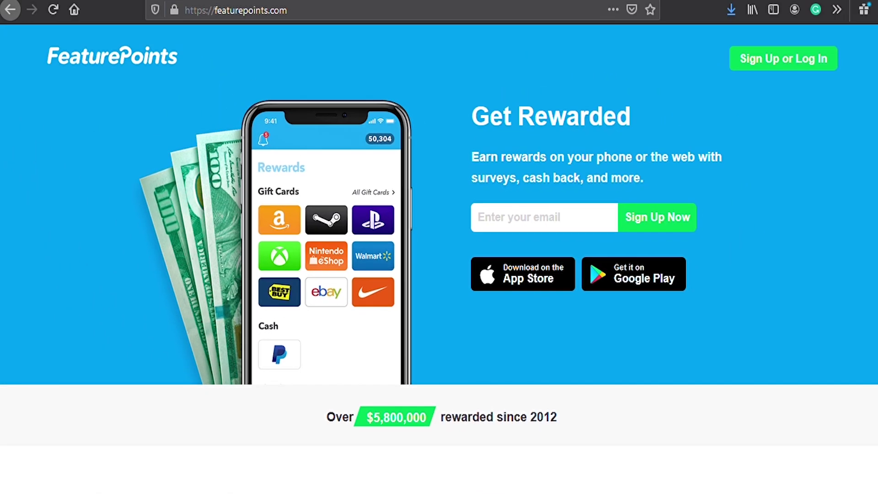
scroll(439, 274, "down", 1)
scroll(439, 275, "down", 2)
scroll(439, 275, "down", 2)
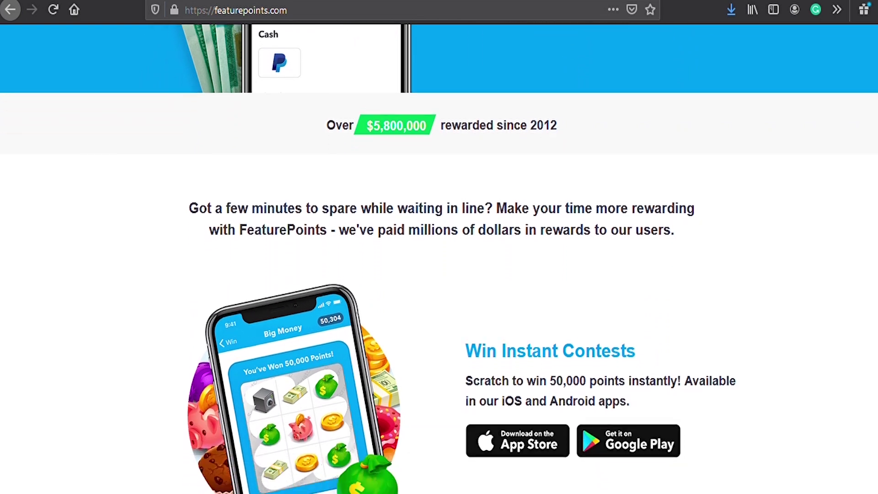
scroll(439, 274, "down", 1)
scroll(439, 274, "down", 3)
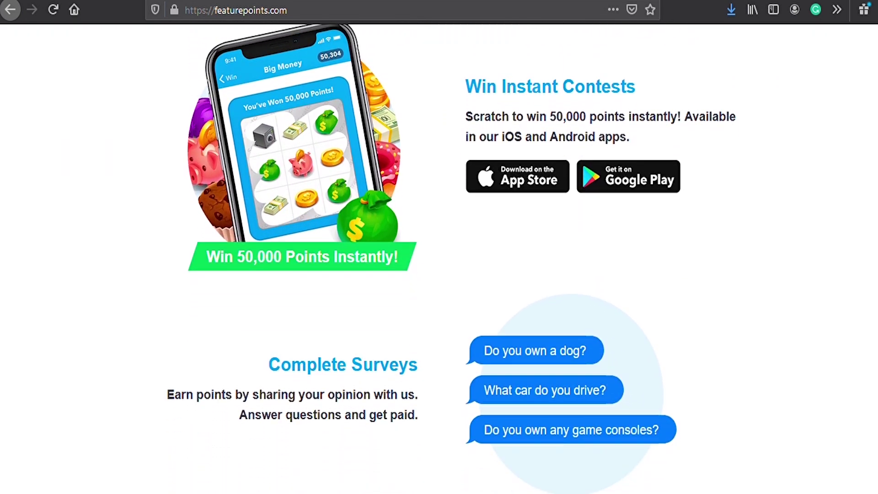
scroll(439, 275, "down", 1)
scroll(439, 275, "down", 2)
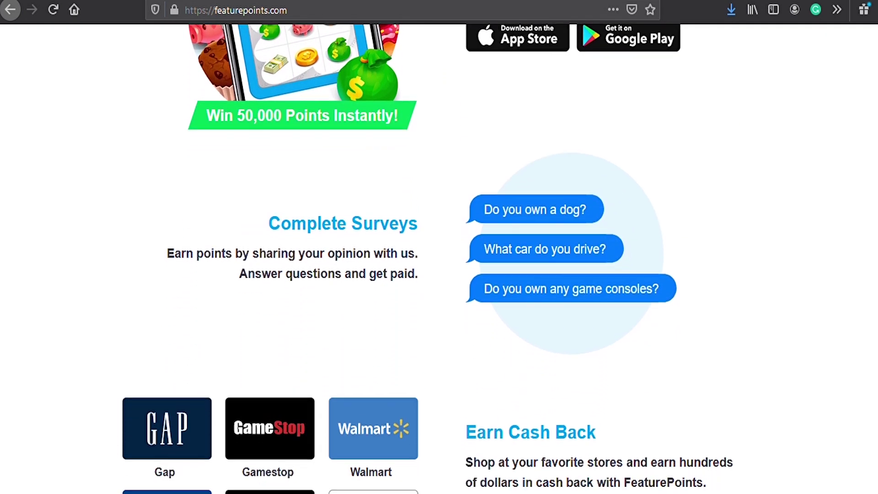
scroll(439, 274, "down", 1)
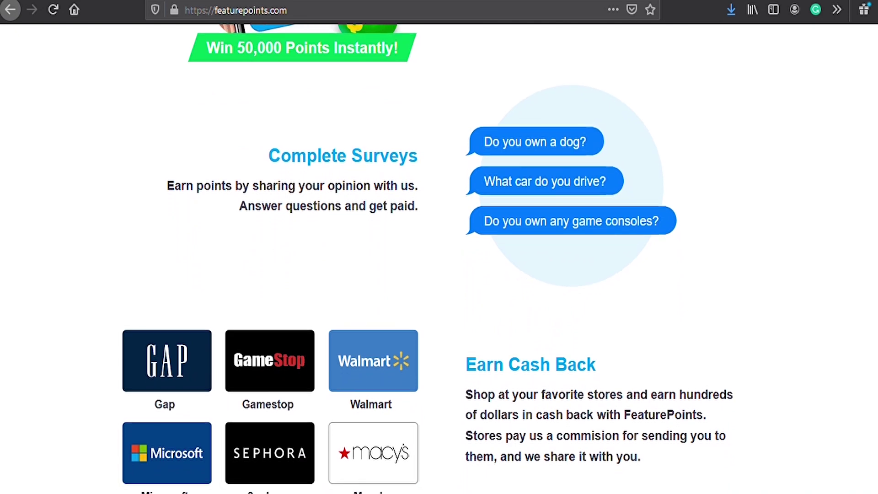
scroll(439, 274, "down", 1)
scroll(440, 274, "down", 1)
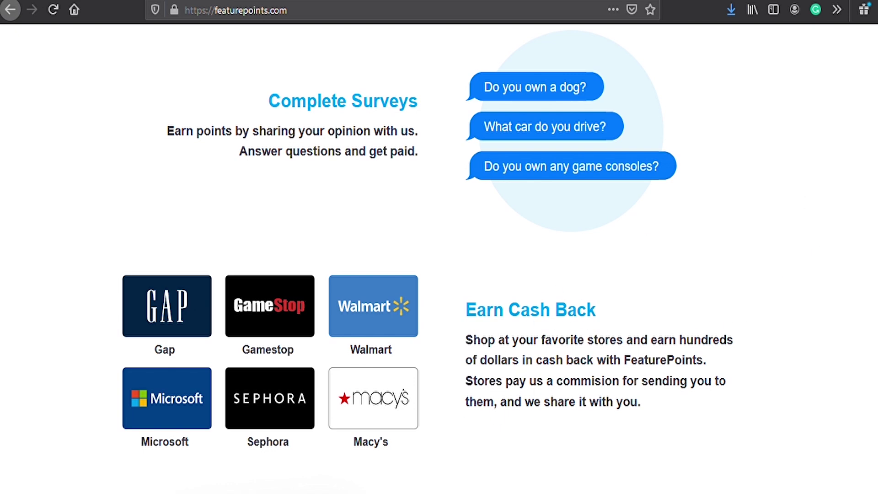
scroll(439, 260, "down", 1)
scroll(439, 261, "down", 2)
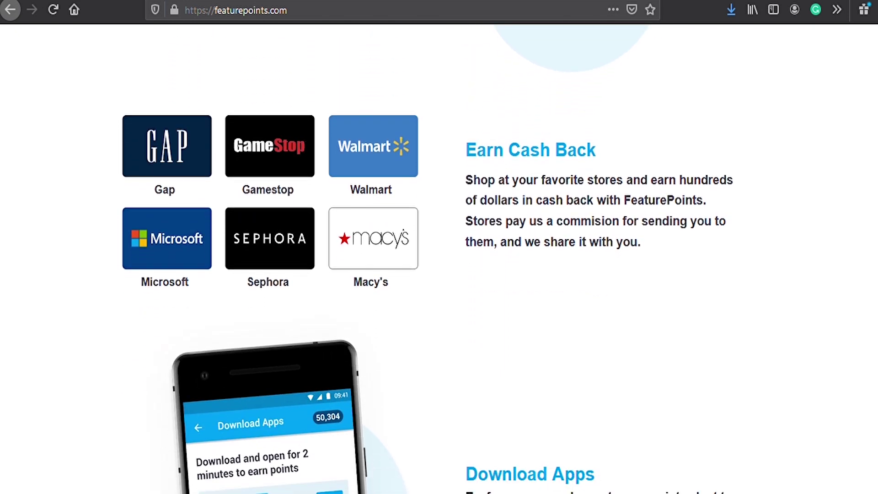
scroll(438, 261, "down", 1)
scroll(439, 261, "down", 1)
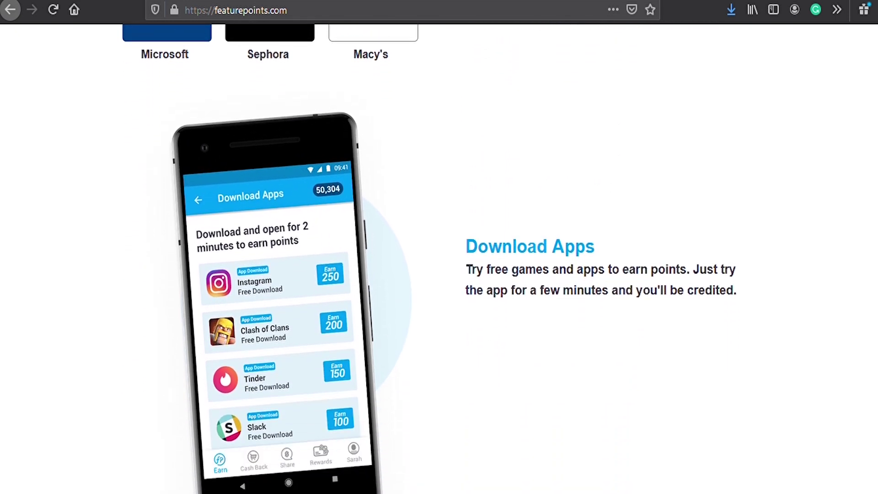
scroll(439, 261, "down", 1)
scroll(439, 261, "down", 2)
scroll(440, 261, "down", 3)
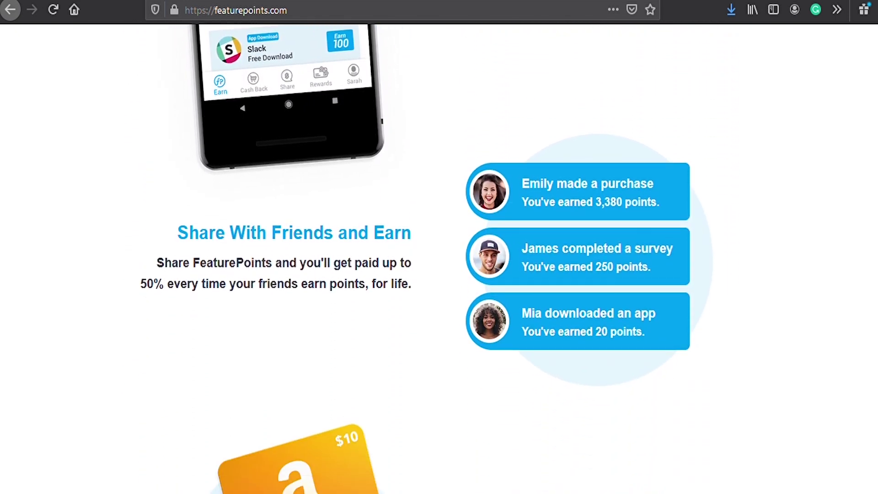
scroll(439, 261, "down", 4)
scroll(439, 261, "down", 1)
scroll(439, 261, "down", 1)
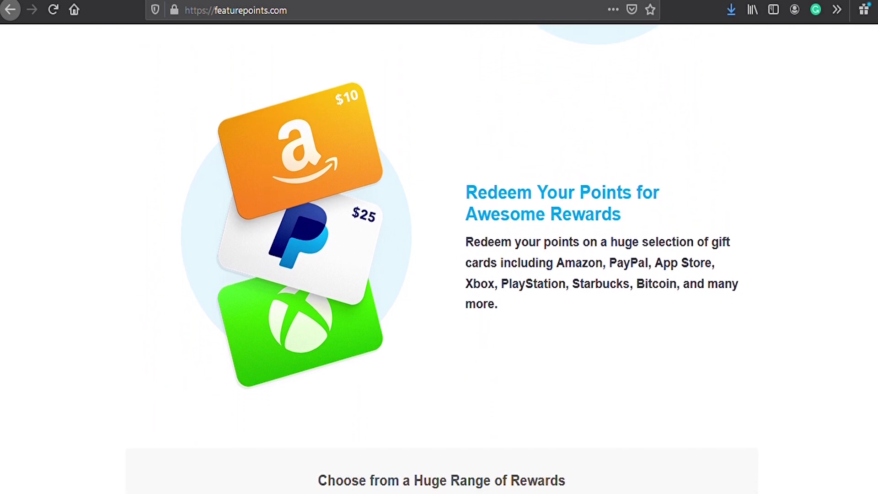
scroll(439, 261, "up", 1)
scroll(439, 261, "up", 2)
scroll(439, 261, "up", 1)
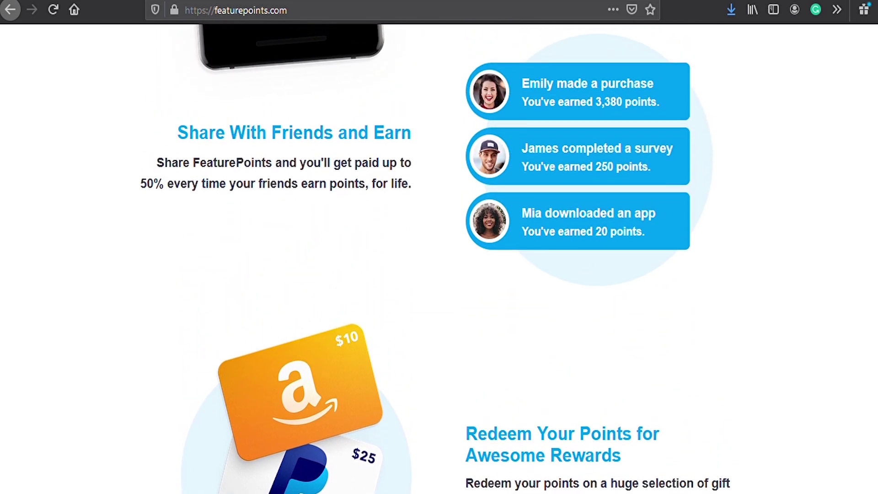
scroll(440, 261, "up", 1)
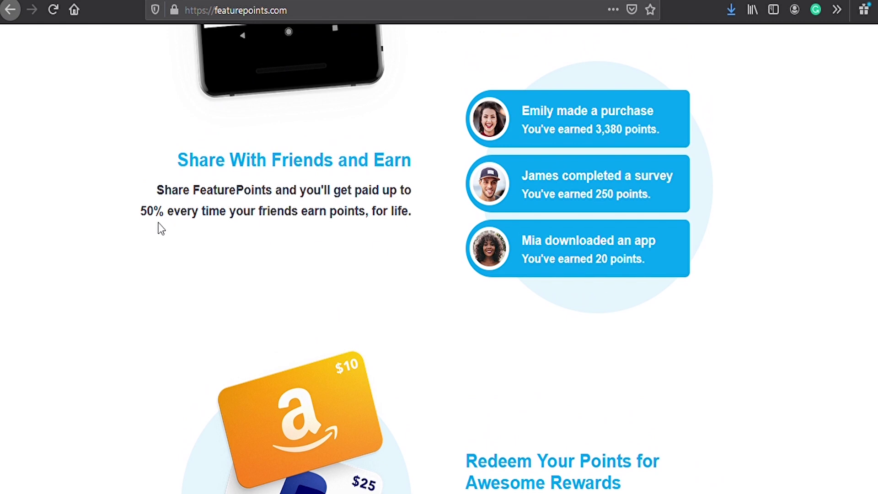
scroll(533, 257, "up", 10)
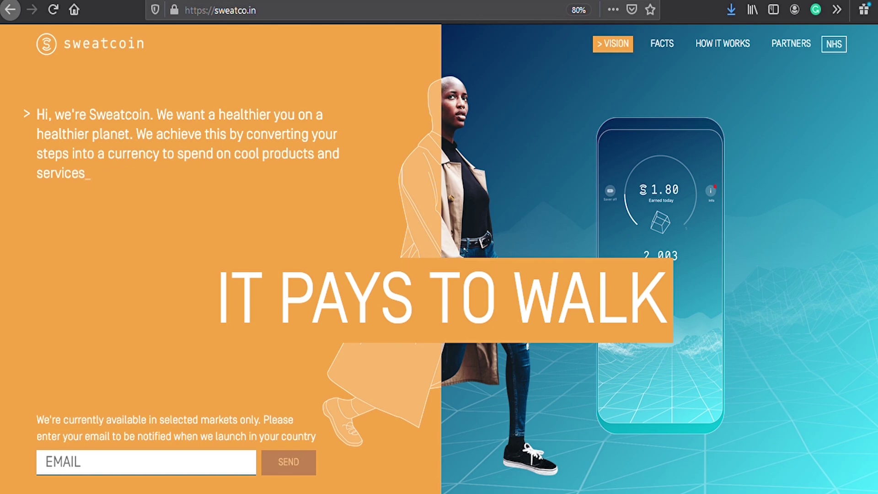
scroll(439, 274, "down", 5)
scroll(439, 274, "down", 5)
scroll(439, 275, "down", 5)
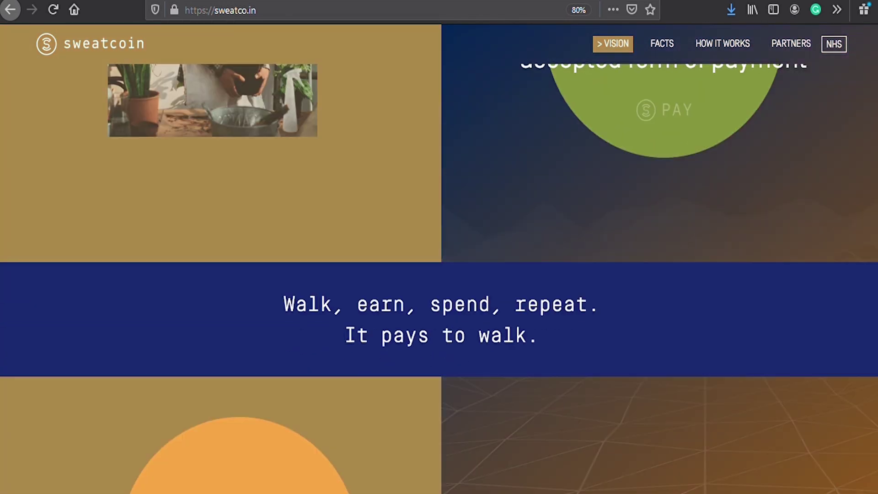
scroll(439, 275, "down", 4)
scroll(439, 274, "down", 5)
scroll(439, 275, "down", 5)
scroll(438, 275, "down", 4)
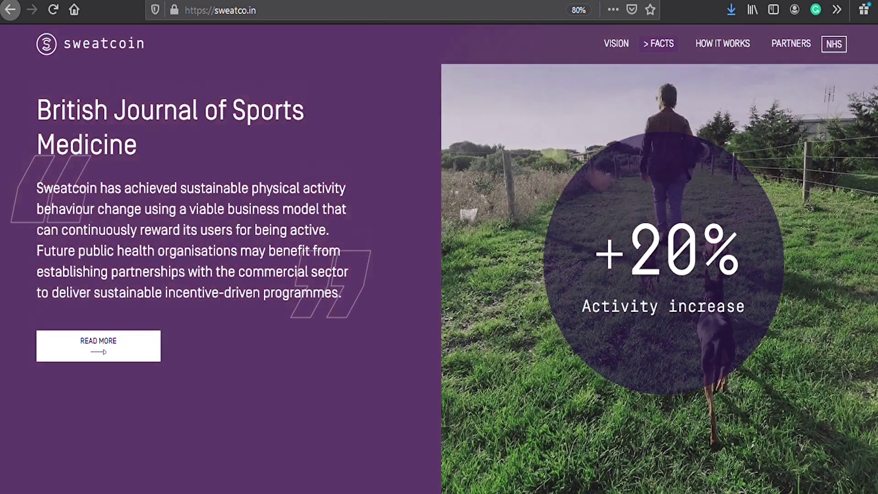
scroll(439, 274, "down", 3)
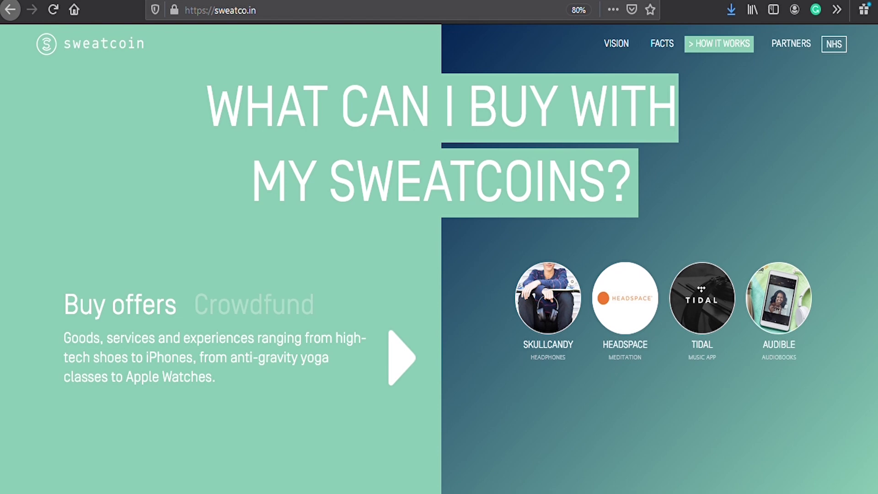
scroll(440, 274, "down", 3)
scroll(440, 275, "down", 2)
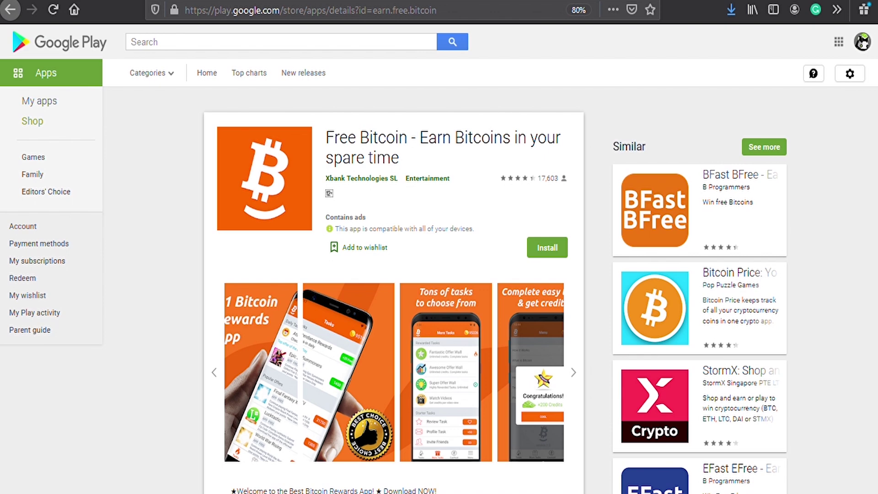
scroll(439, 274, "down", 5)
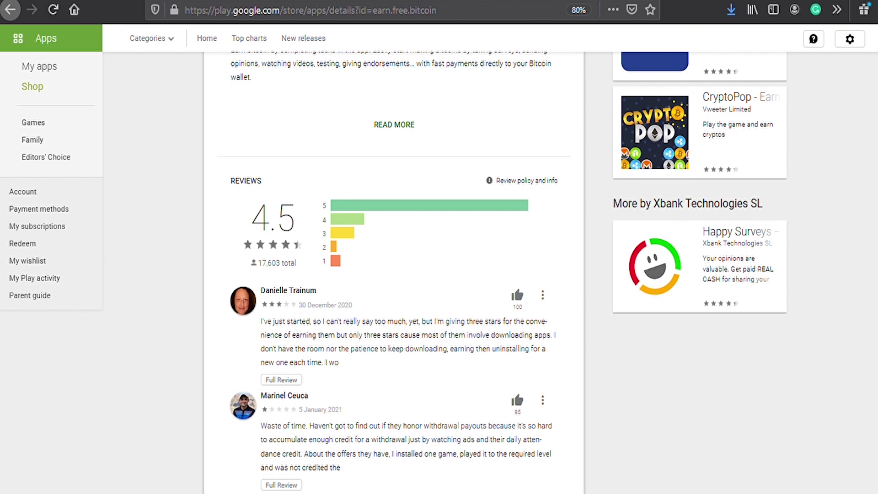
scroll(439, 275, "up", 5)
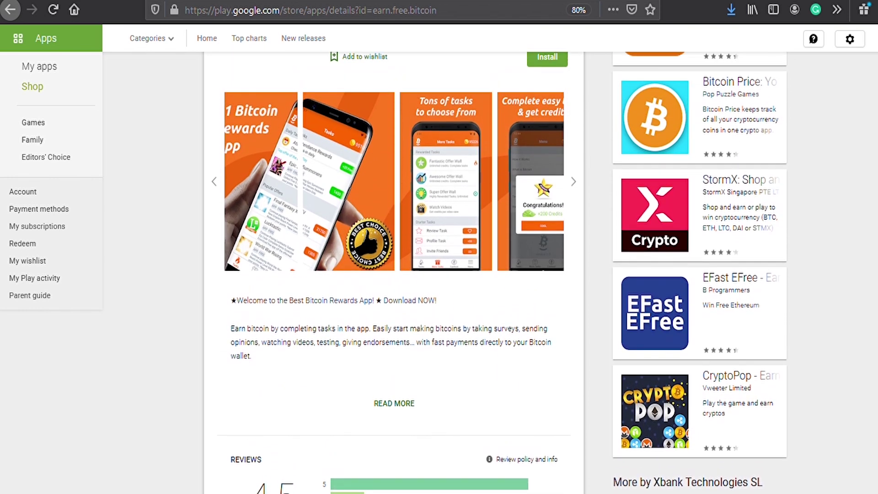
scroll(439, 274, "up", 2)
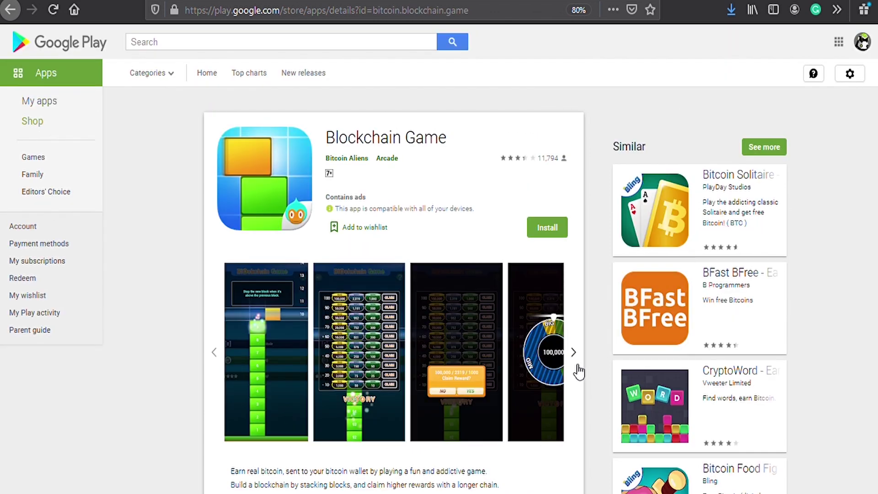
Step: Open the Blockchain Game listing by Bitcoin Aliens and page through to its final screenshots
left_click(575, 355)
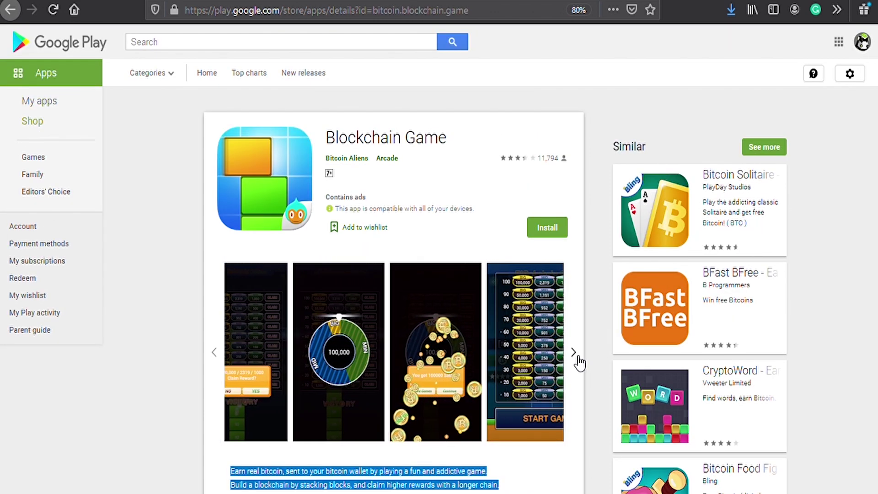
left_click(577, 357)
left_click(577, 357)
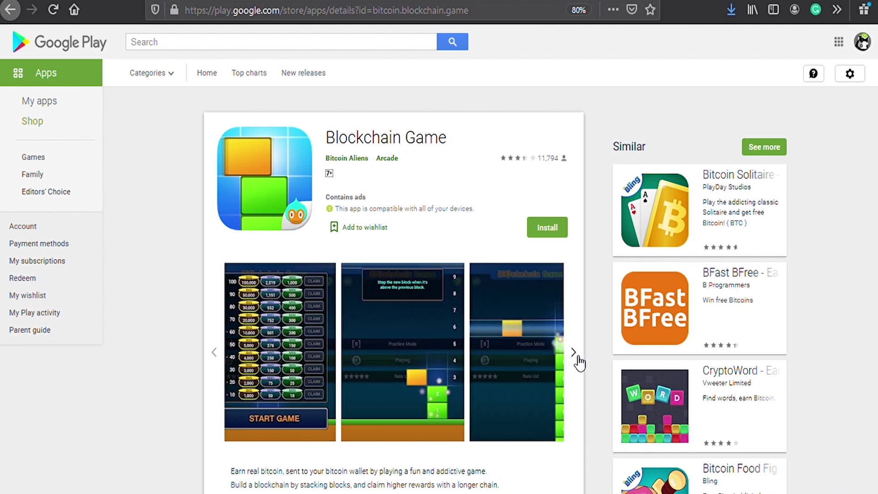
left_click(578, 362)
left_click(578, 361)
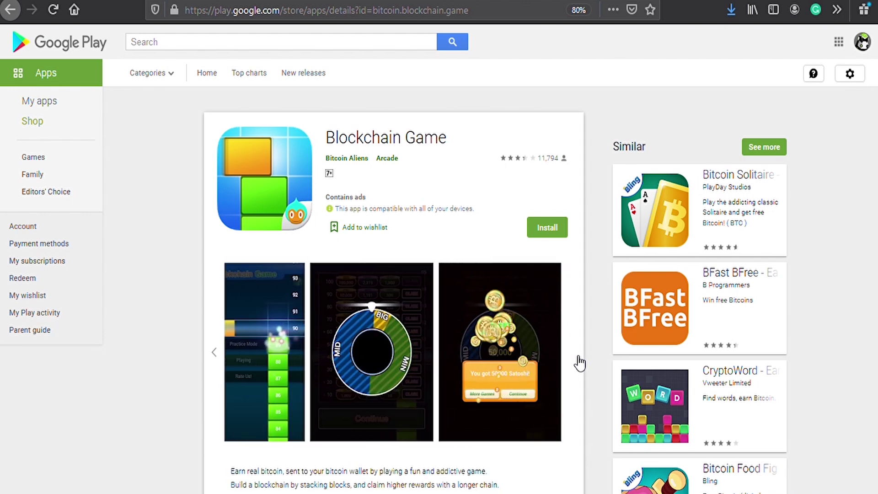